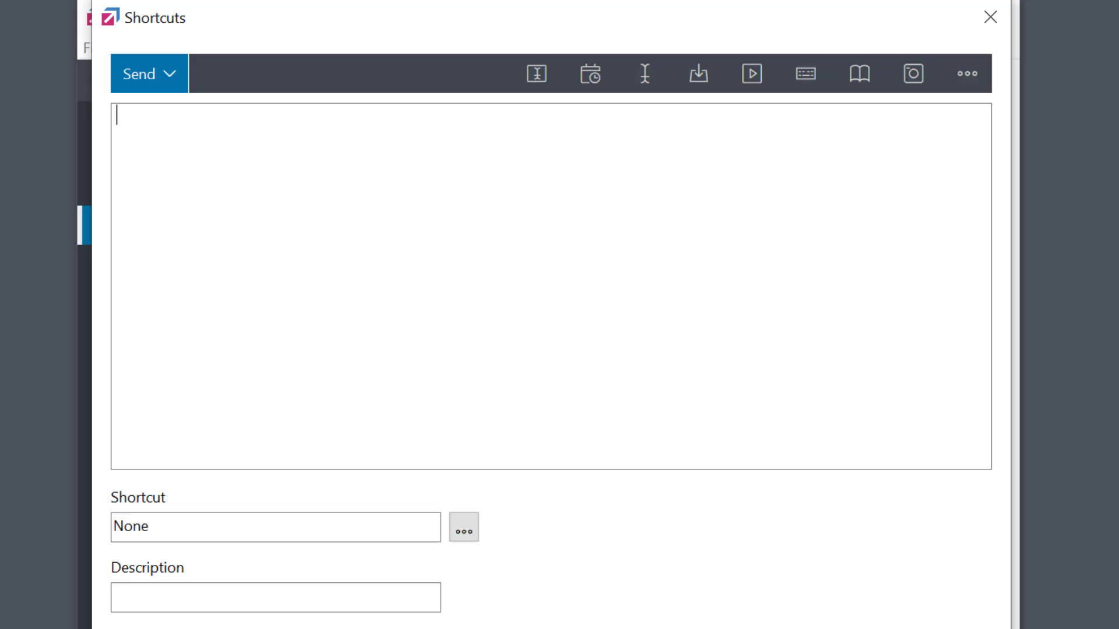
Switch the new shortcut from Send to Command mode and reopen the macro recorder
{"action": "left_click", "coordinate": [913, 73]}
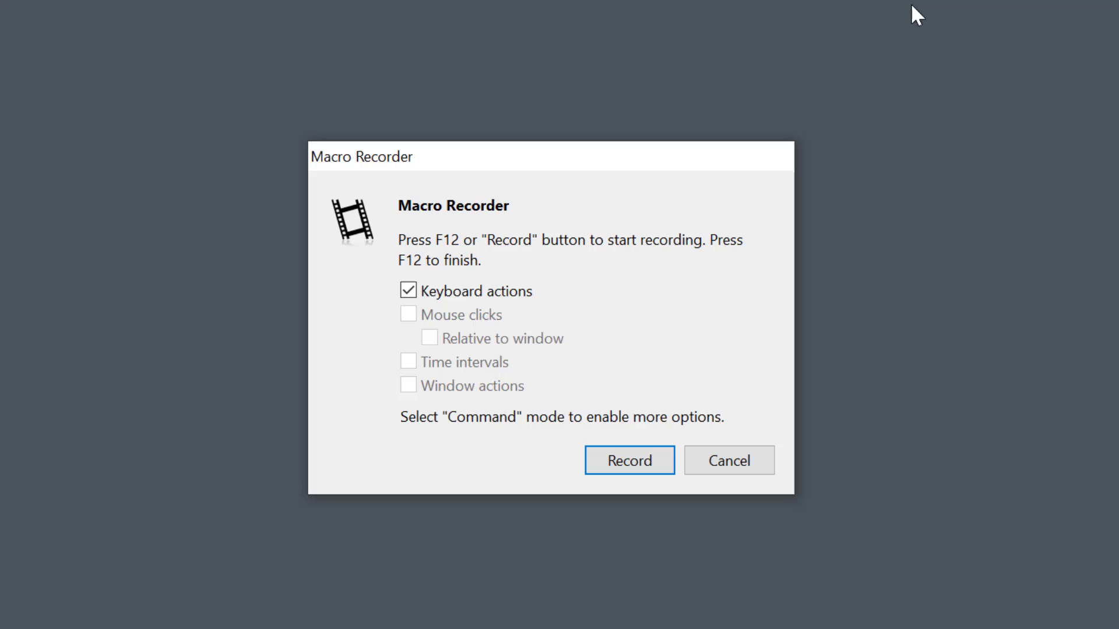
{"action": "left_click", "coordinate": [721, 469]}
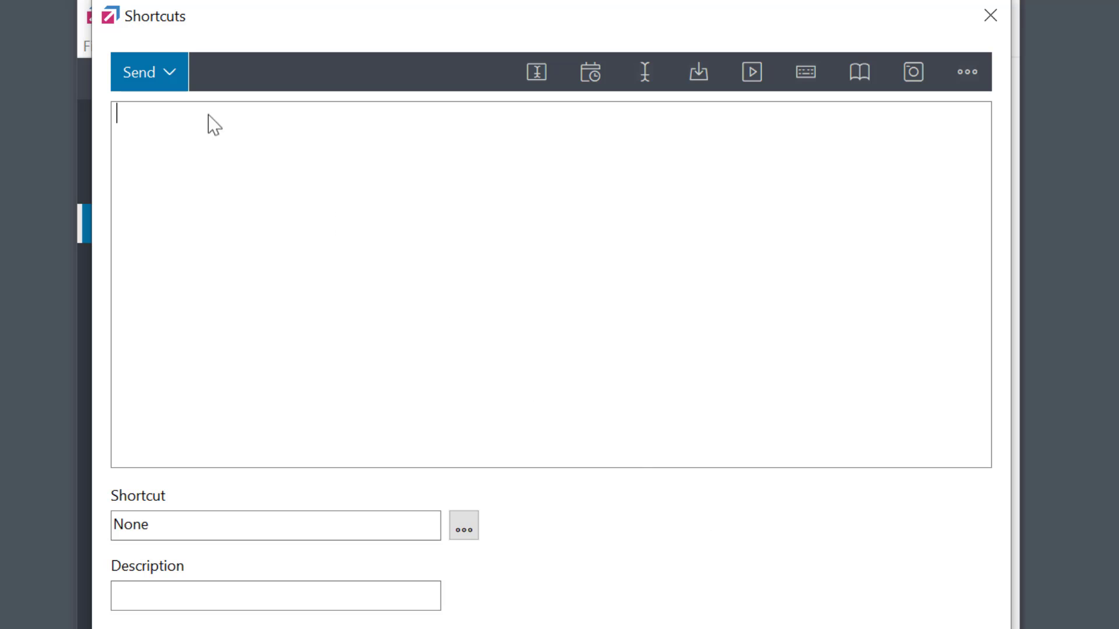
{"action": "left_click", "coordinate": [164, 83]}
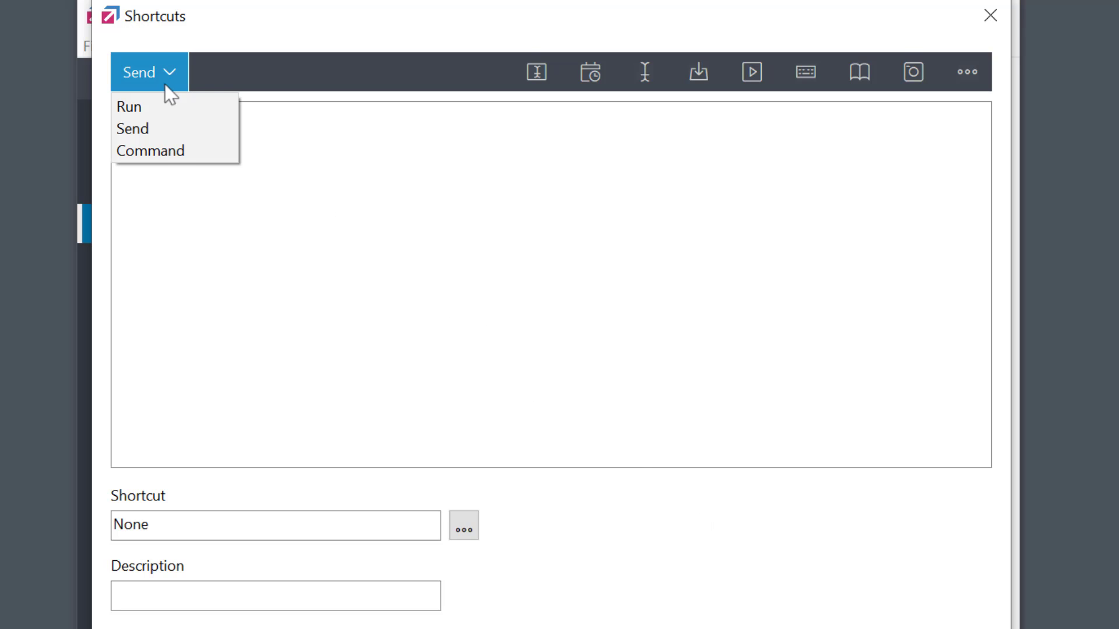
{"action": "left_click", "coordinate": [172, 153]}
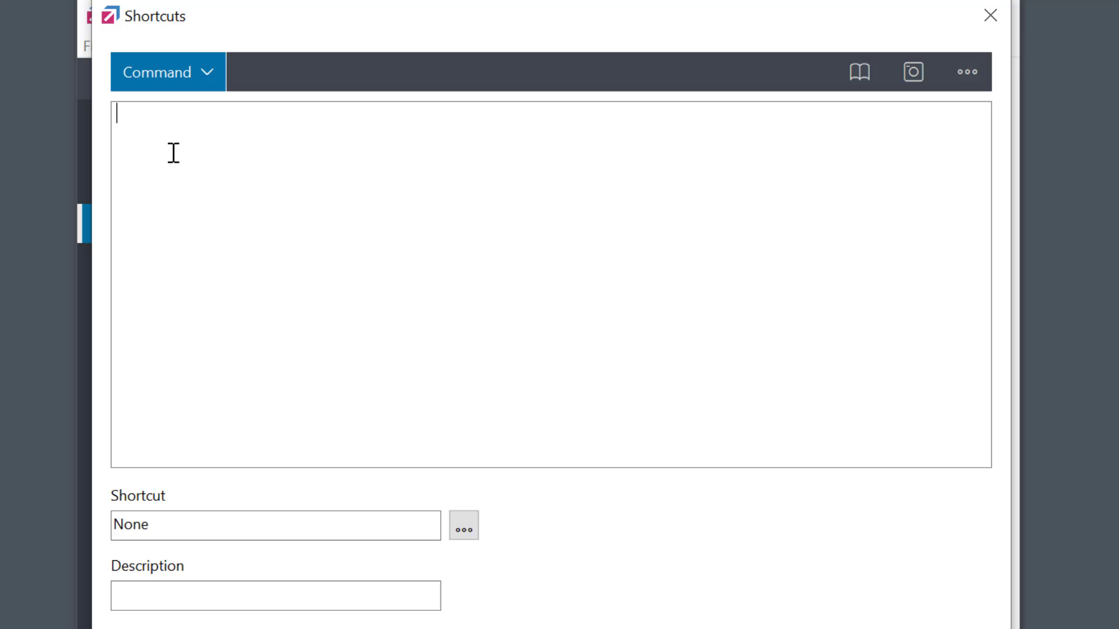
{"action": "left_click", "coordinate": [914, 72]}
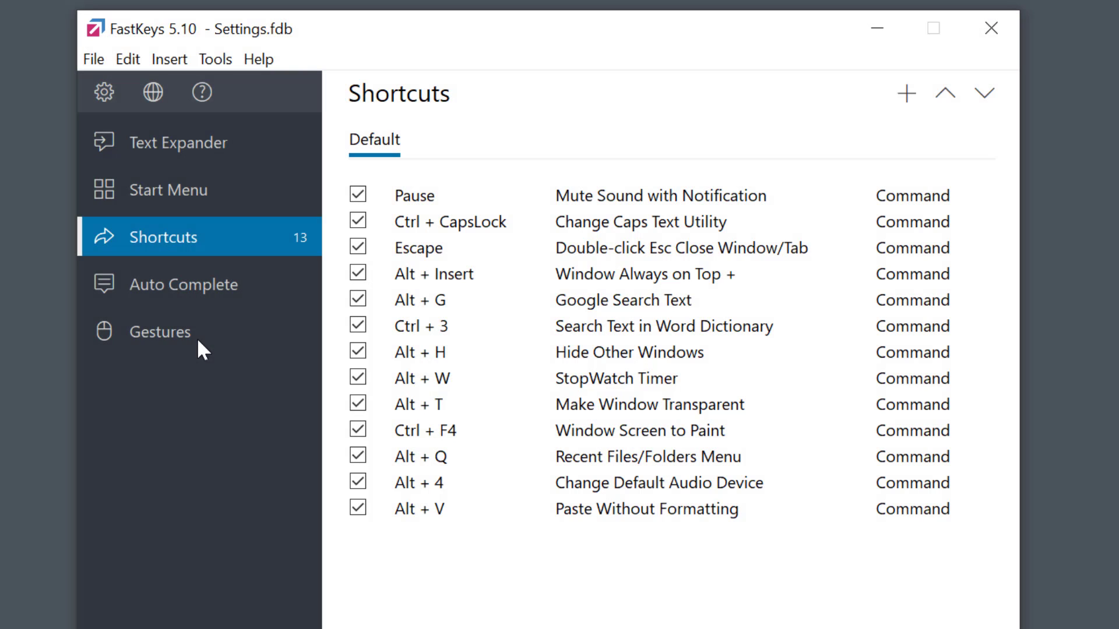
In the Macro Recorder preferences, make Mouse clicks, Relative to window and Time intervals defaults
{"action": "left_click", "coordinate": [106, 91]}
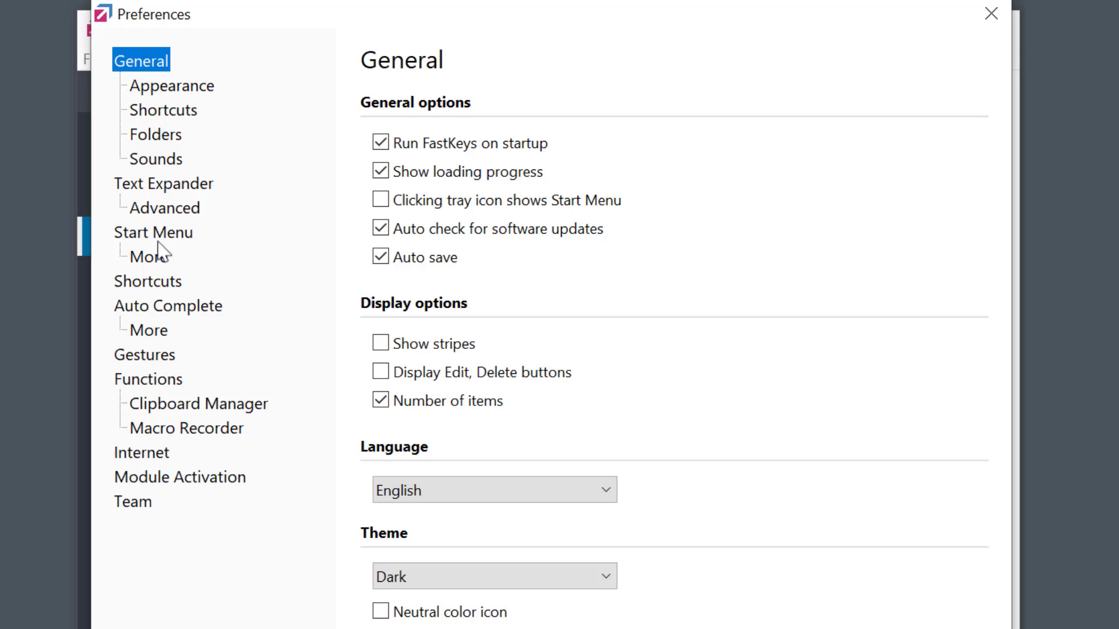
{"action": "left_click", "coordinate": [225, 434]}
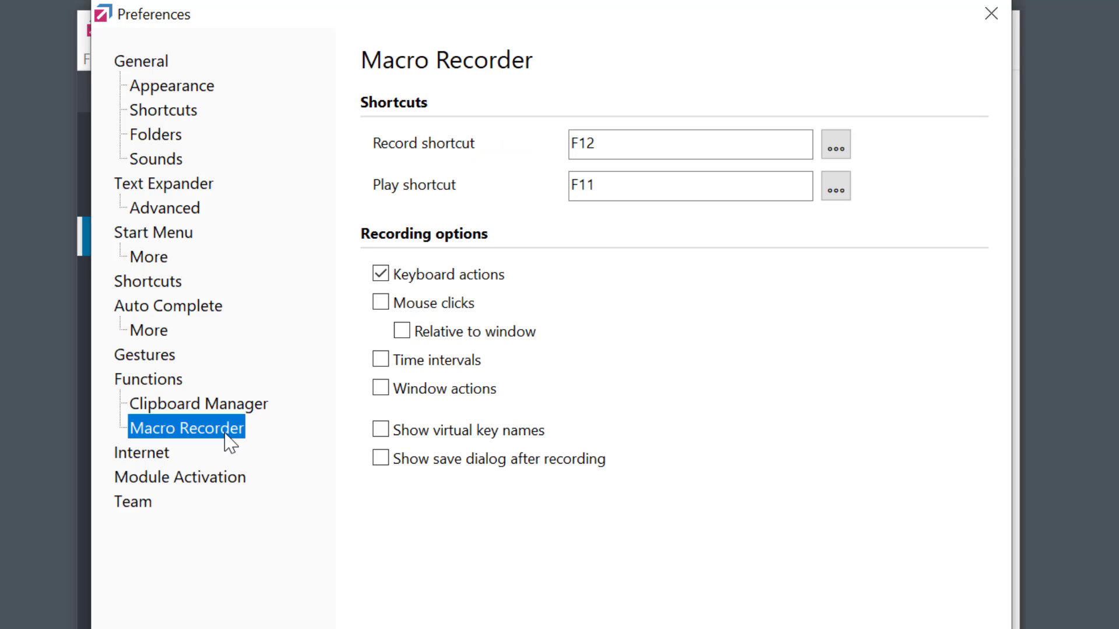
{"action": "left_click", "coordinate": [381, 302]}
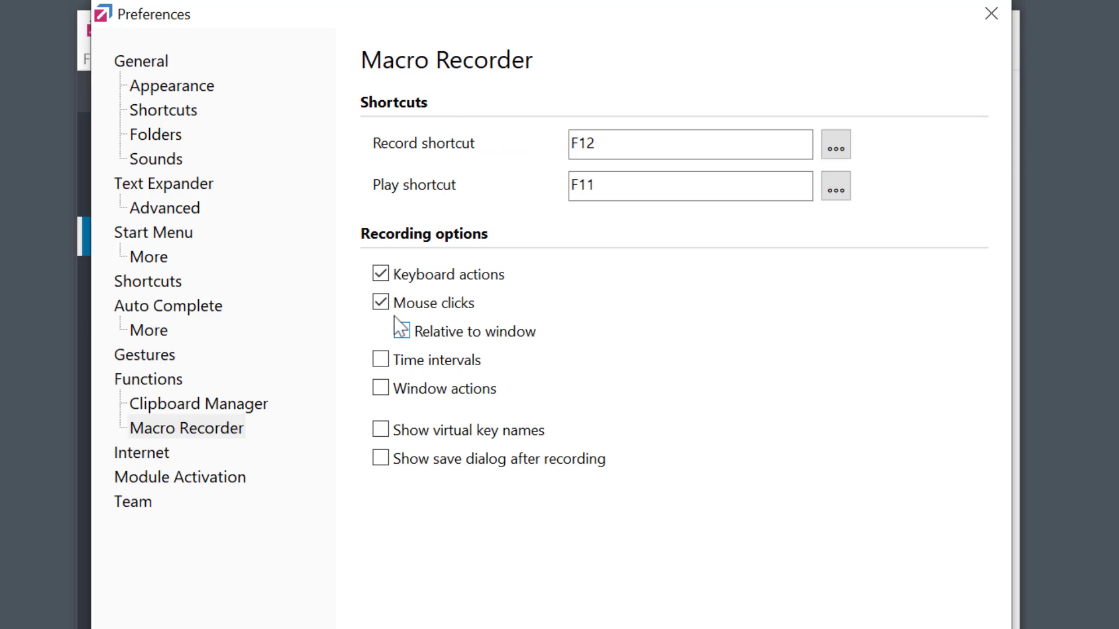
{"action": "left_click", "coordinate": [403, 332]}
{"action": "left_click", "coordinate": [382, 361]}
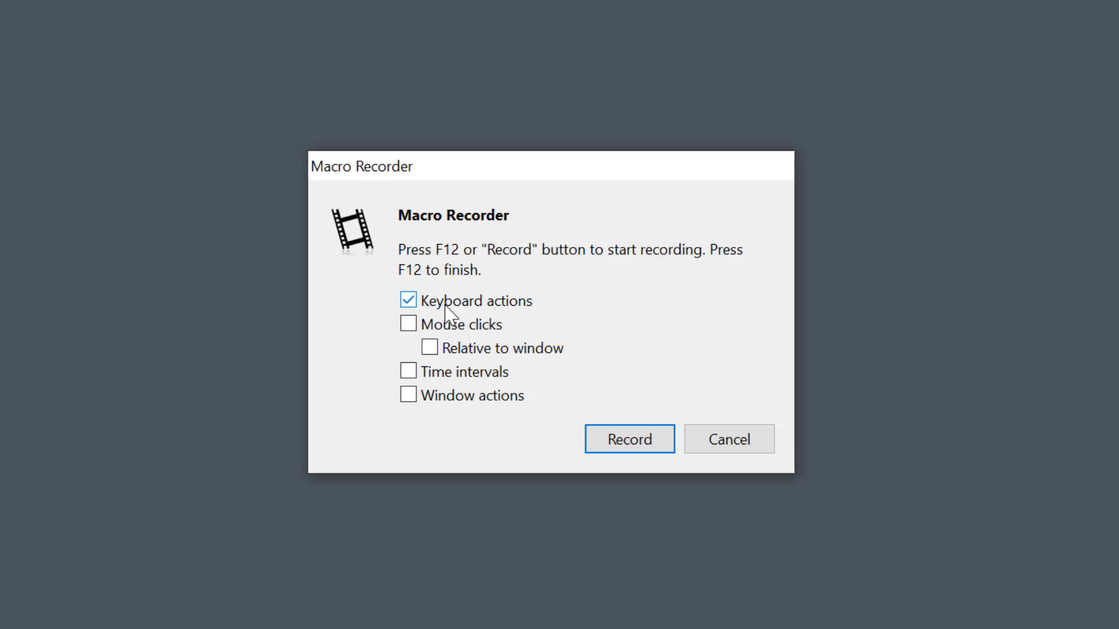
Record typing 'FastKeys Automation Software' into a blank Notepad document as a keyboard macro
{"action": "type", "text": "FastKeys Aut"}
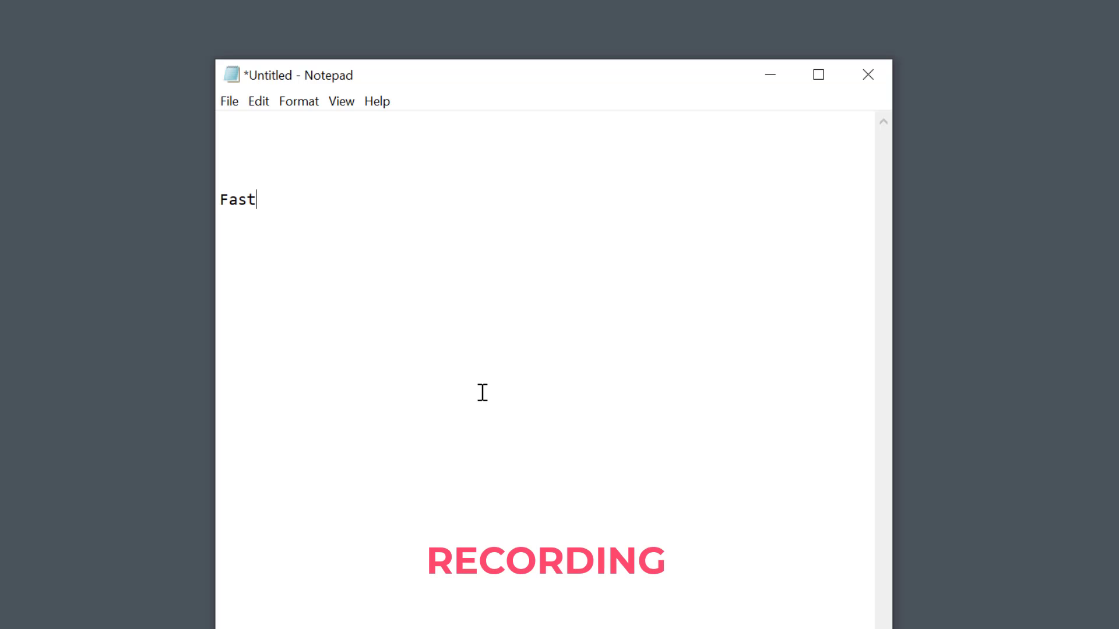
{"action": "type", "text": "omation Software"}
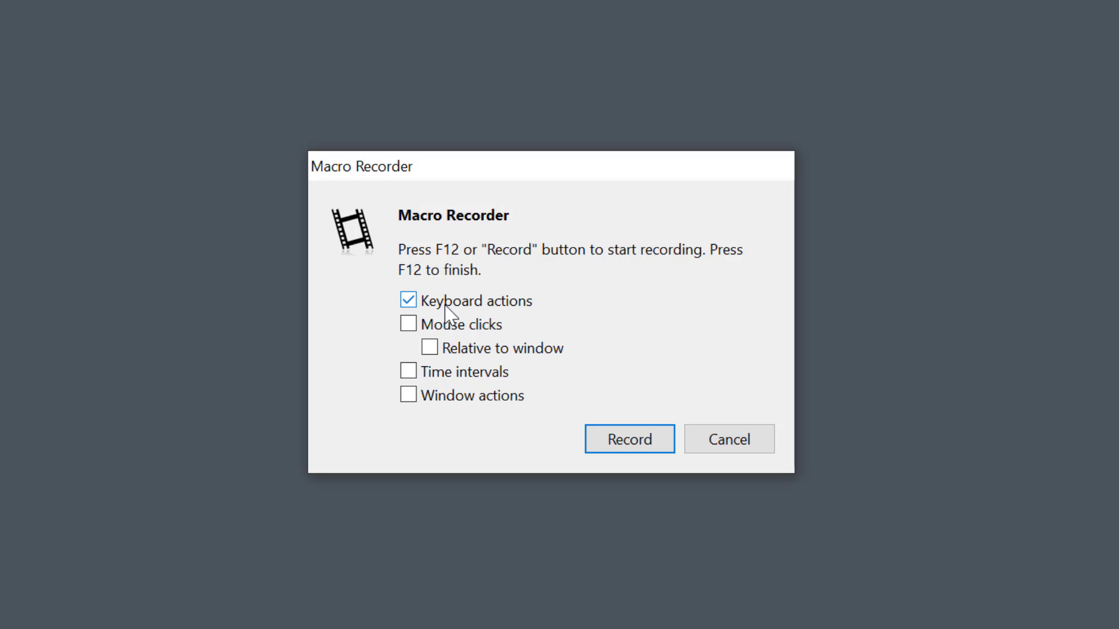
With Mouse clicks enabled, record setting Notepad's font to Copperplate Gothic, Bold Oblique, size 20
{"action": "left_click", "coordinate": [410, 325]}
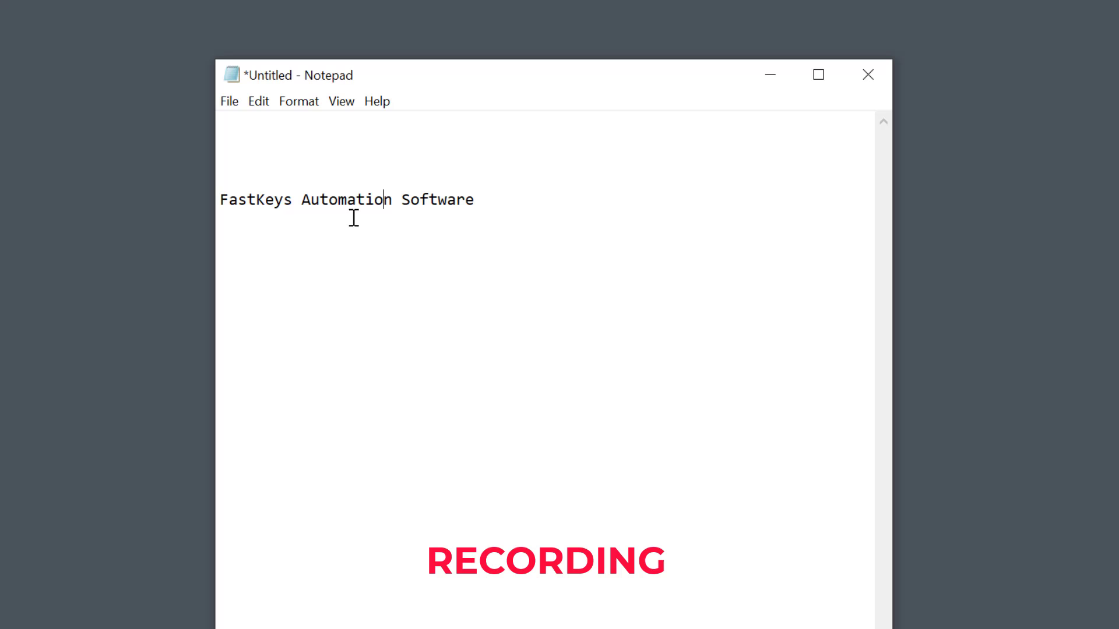
{"action": "left_click", "coordinate": [294, 104]}
{"action": "left_click", "coordinate": [315, 147]}
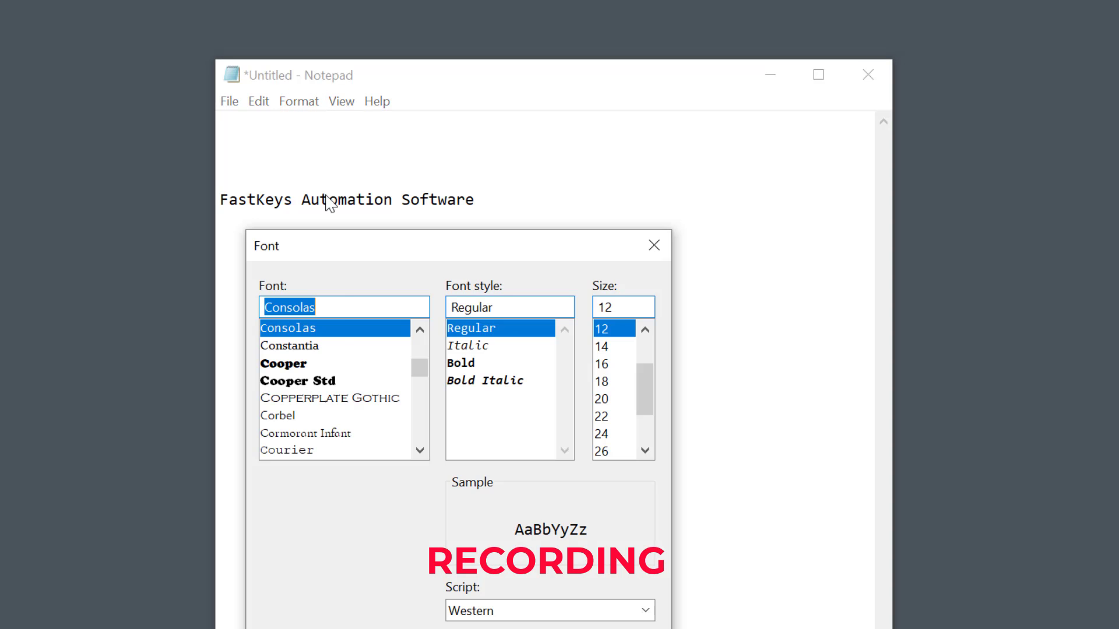
{"action": "left_click", "coordinate": [354, 398]}
{"action": "left_click", "coordinate": [500, 366]}
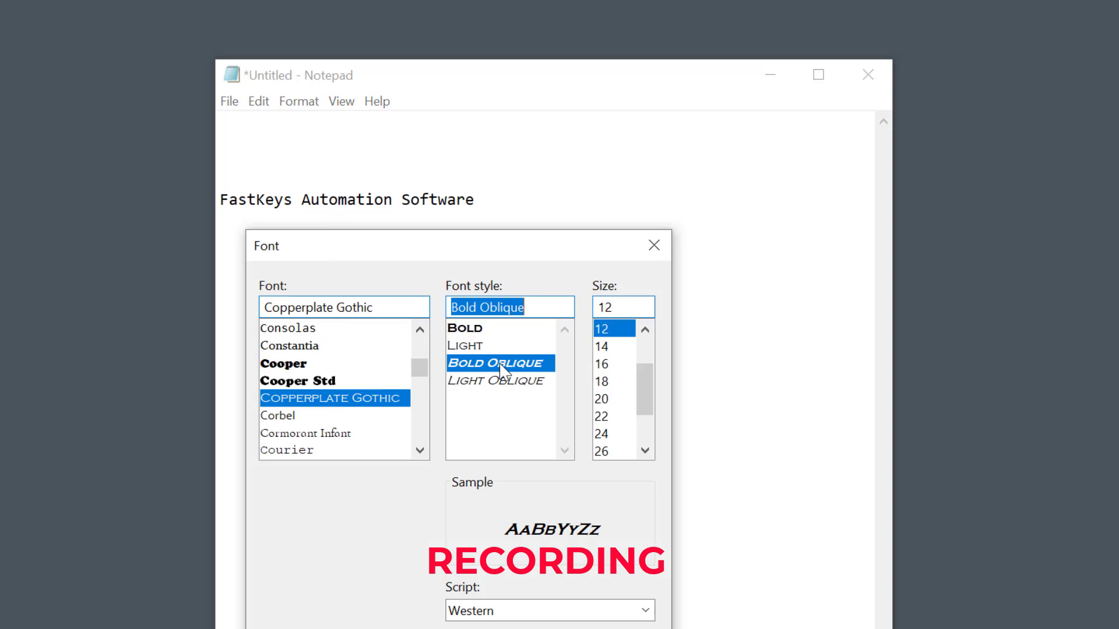
{"action": "left_click", "coordinate": [614, 407]}
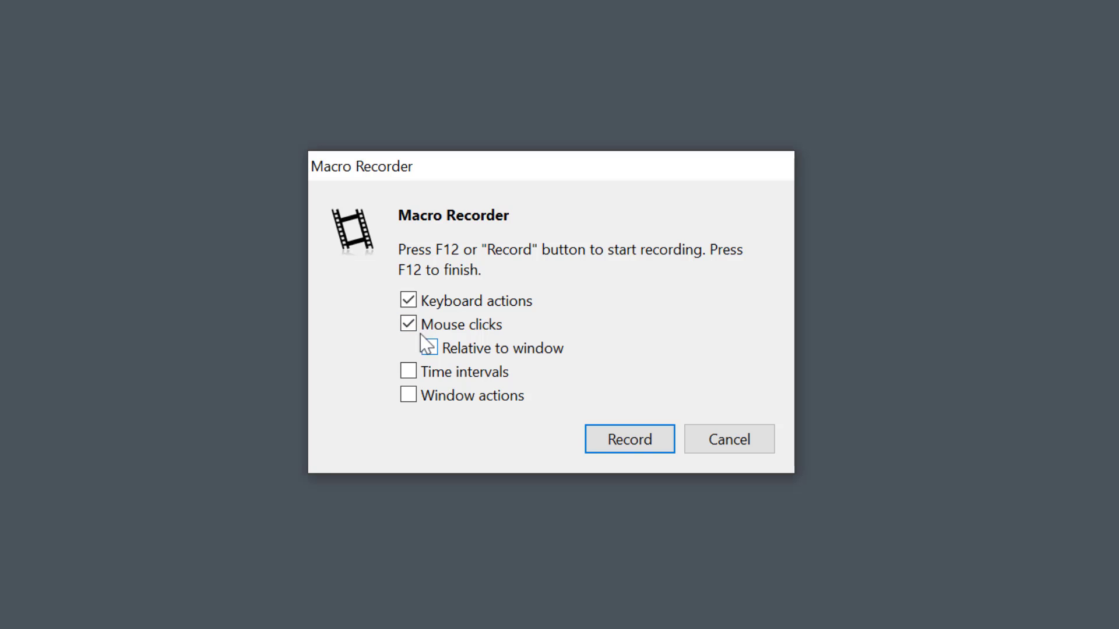
Enable Relative to window and replay the Copperplate Gothic, Bold Oblique, 20 font change in Notepad
{"action": "left_click", "coordinate": [433, 352]}
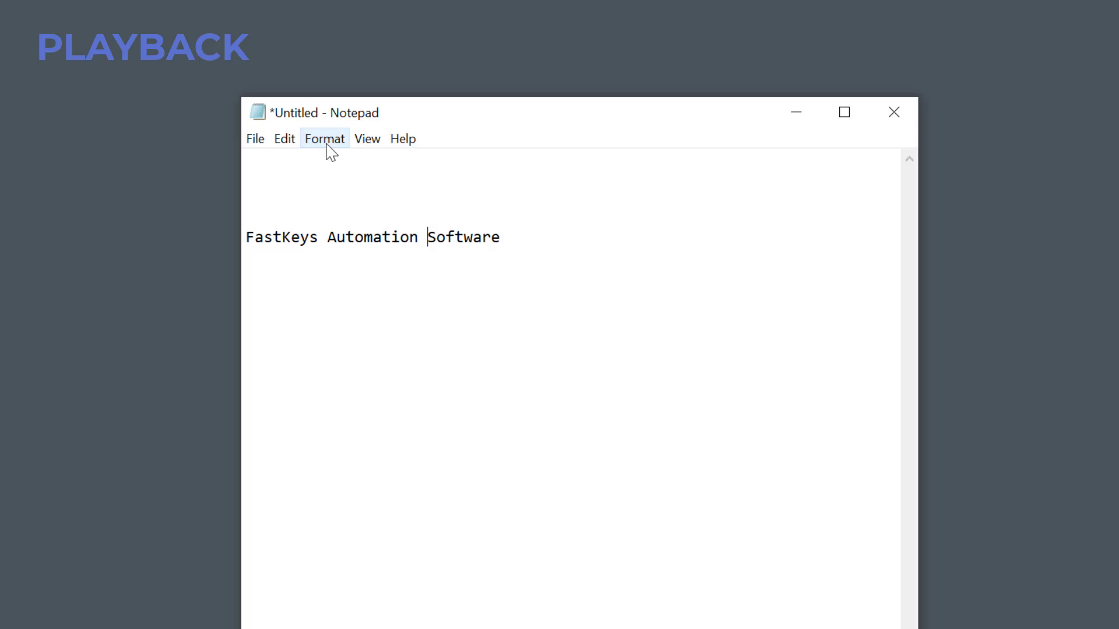
{"action": "left_click", "coordinate": [325, 139]}
{"action": "left_click", "coordinate": [344, 190]}
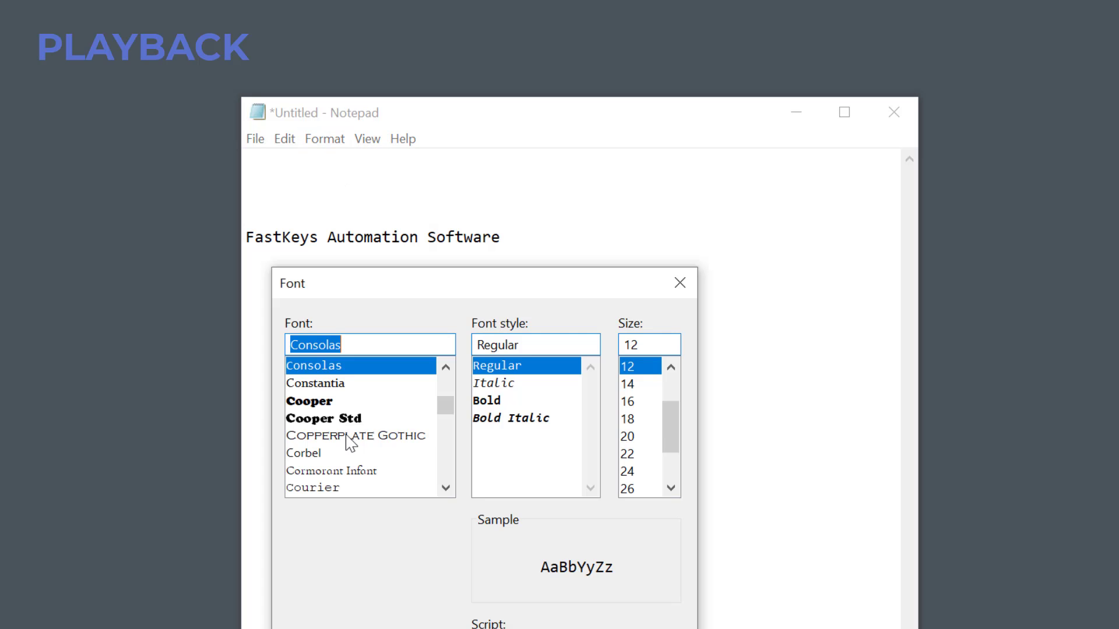
{"action": "left_click", "coordinate": [350, 443]}
{"action": "left_click", "coordinate": [509, 402]}
{"action": "left_click", "coordinate": [640, 438]}
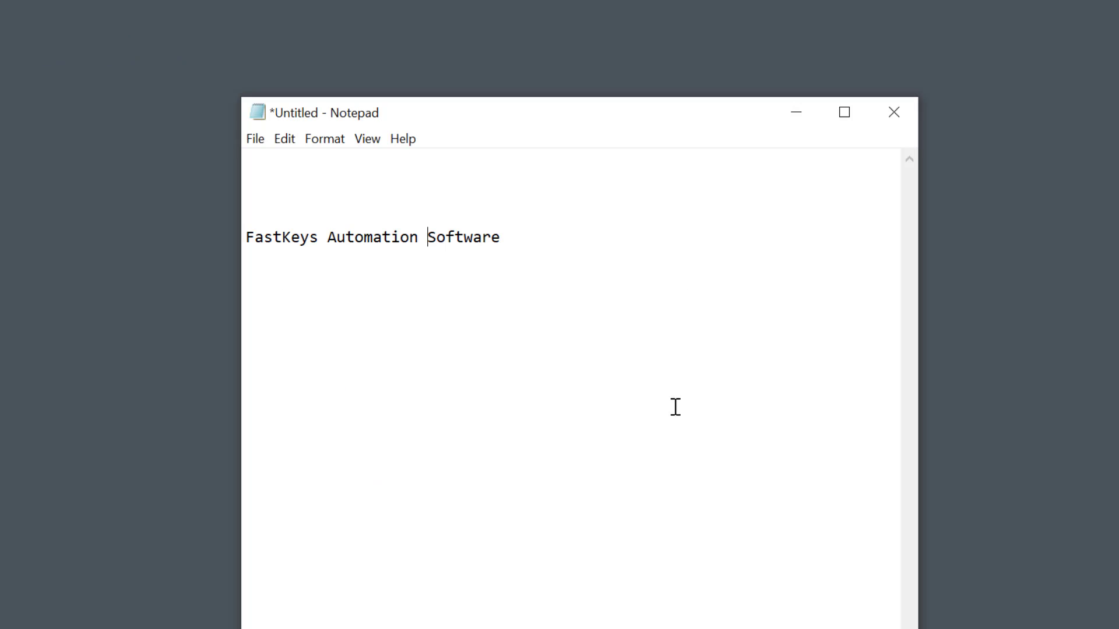
Move Notepad up and to the right, then replay the Copperplate Gothic, Bold Oblique, 20 font change
{"action": "left_click_drag", "start_coordinate": [455, 112], "coordinate": [634, 52]}
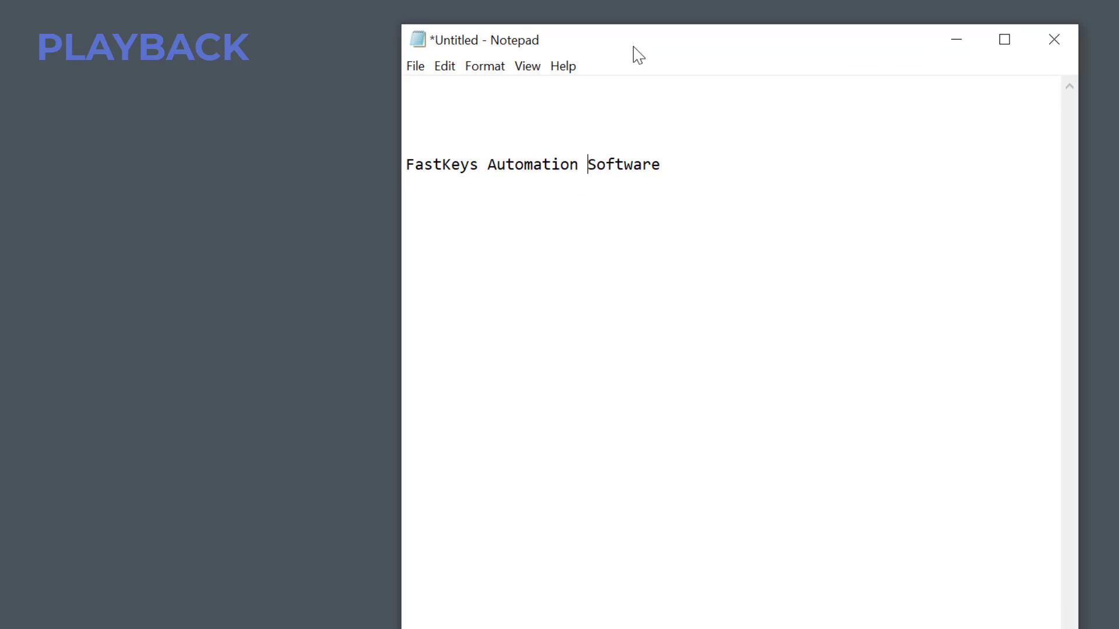
{"action": "left_click", "coordinate": [486, 67]}
{"action": "left_click", "coordinate": [503, 110]}
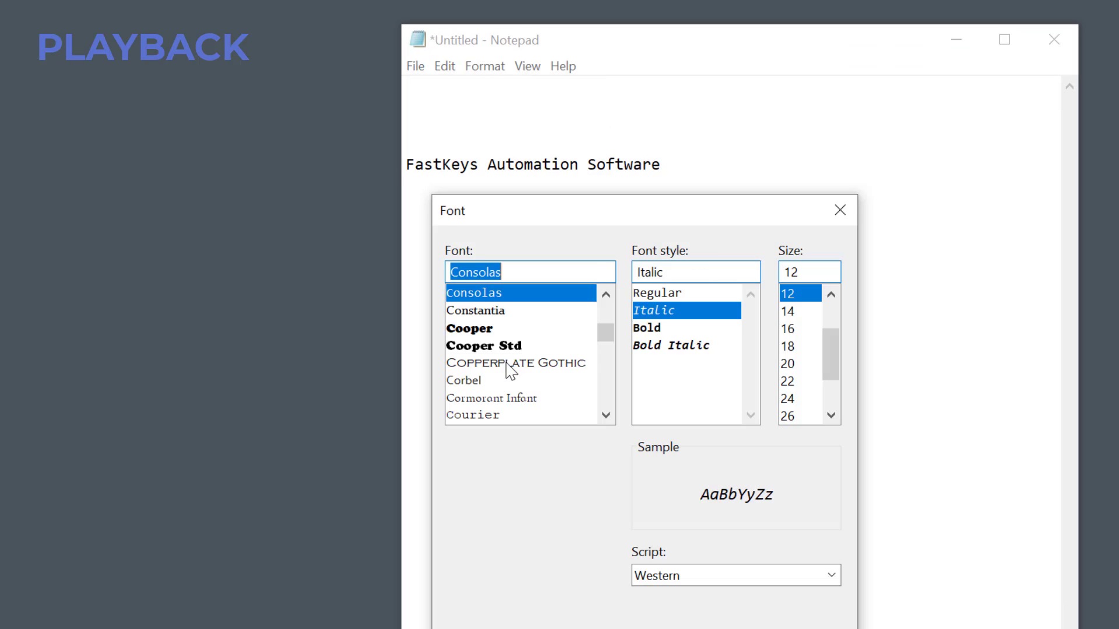
{"action": "left_click", "coordinate": [511, 368]}
{"action": "left_click", "coordinate": [681, 328]}
{"action": "left_click", "coordinate": [798, 364]}
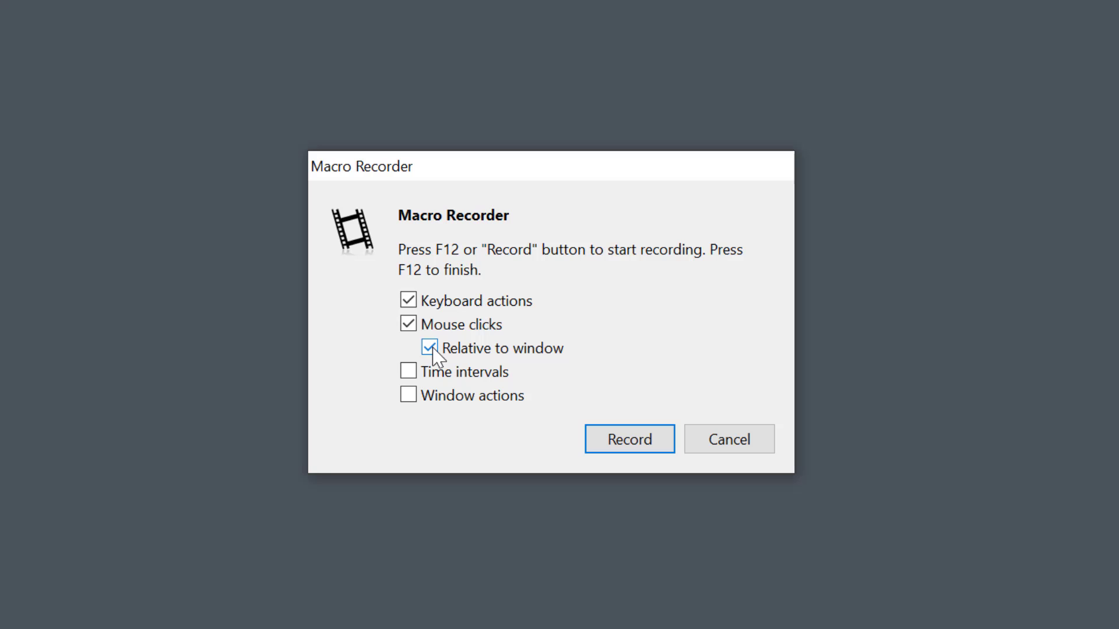
Record a macro with Time intervals and Window actions that switches from the back Notepad window to Firefox
{"action": "left_click", "coordinate": [414, 376]}
{"action": "left_click", "coordinate": [412, 401]}
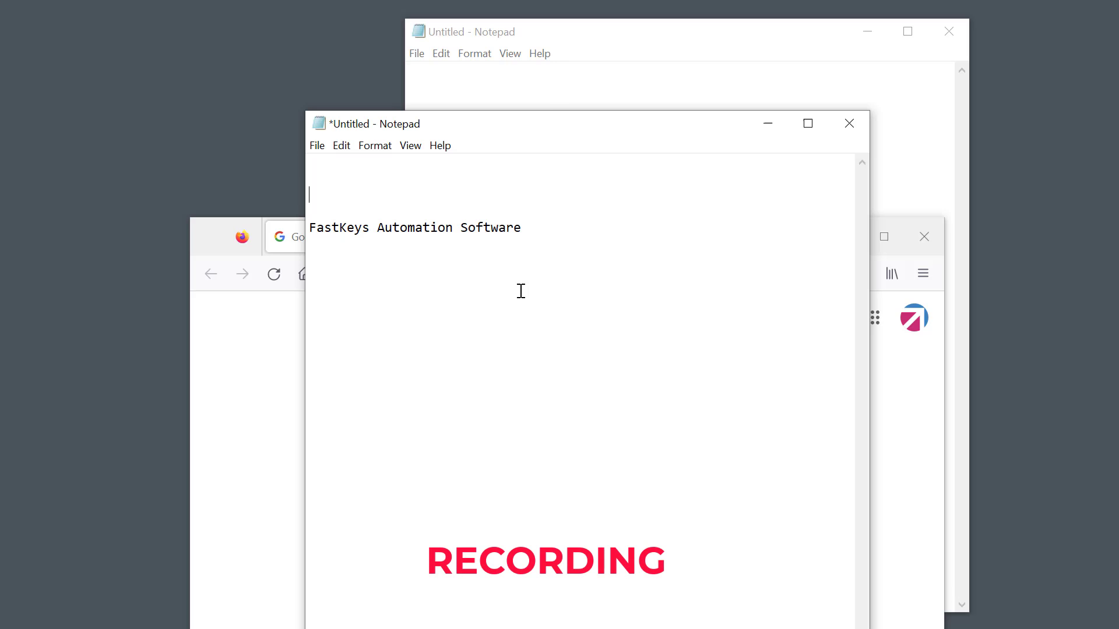
{"action": "left_click", "coordinate": [549, 99]}
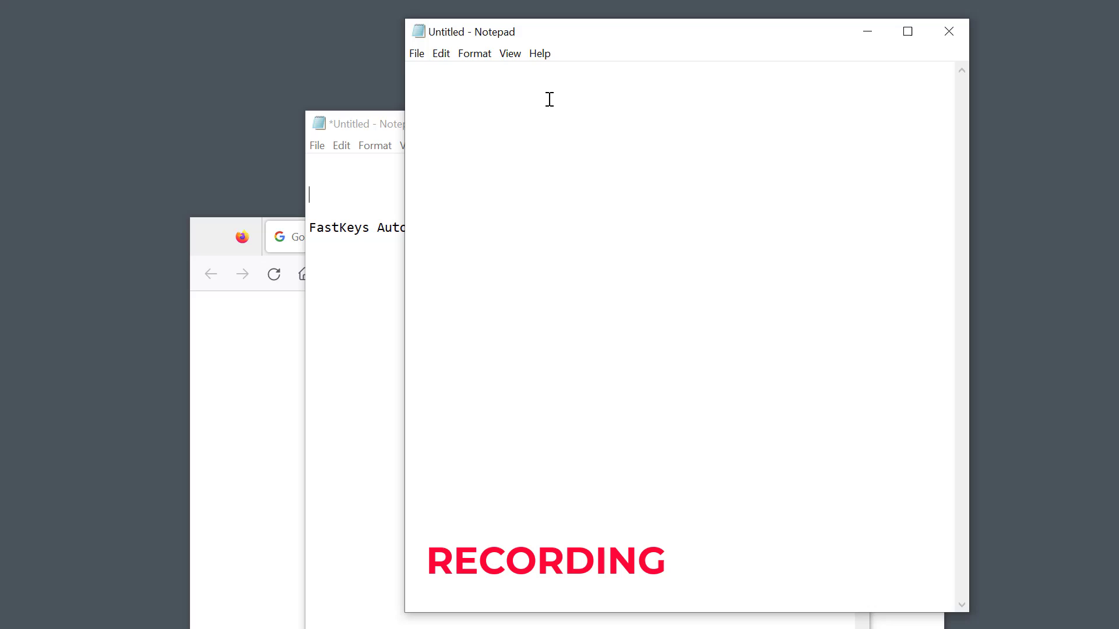
{"action": "left_click", "coordinate": [236, 482]}
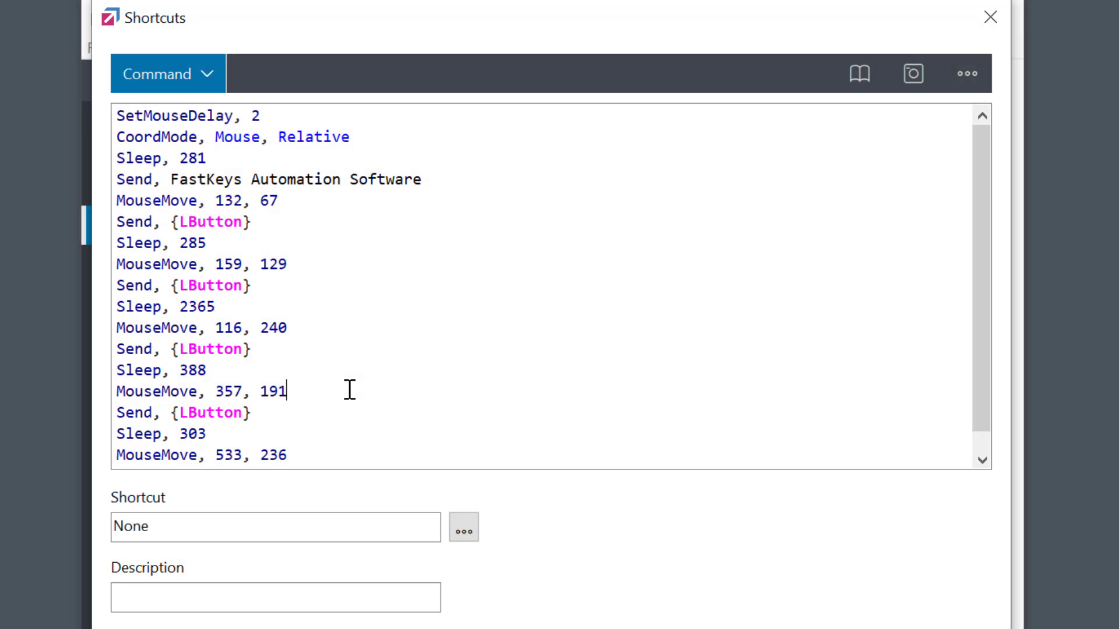
Change the Sleep delay from 2365 to 100 in the script
{"action": "left_click", "coordinate": [219, 307]}
{"action": "left_click_drag", "start_coordinate": [220, 307], "coordinate": [178, 307]}
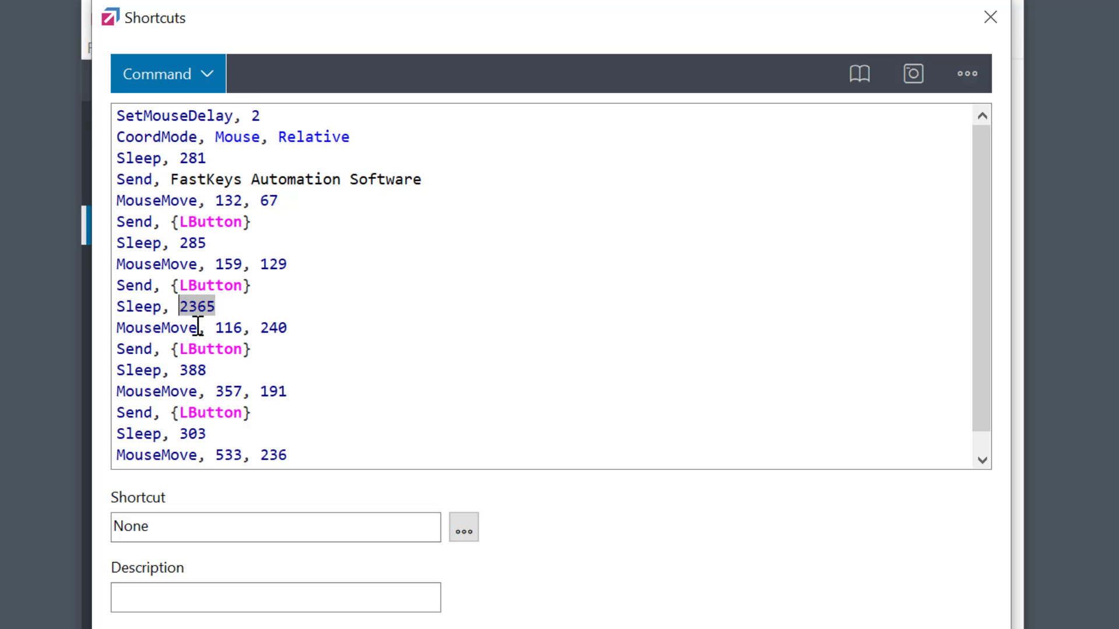
{"action": "key", "text": "BackSpace"}
{"action": "type", "text": "100"}
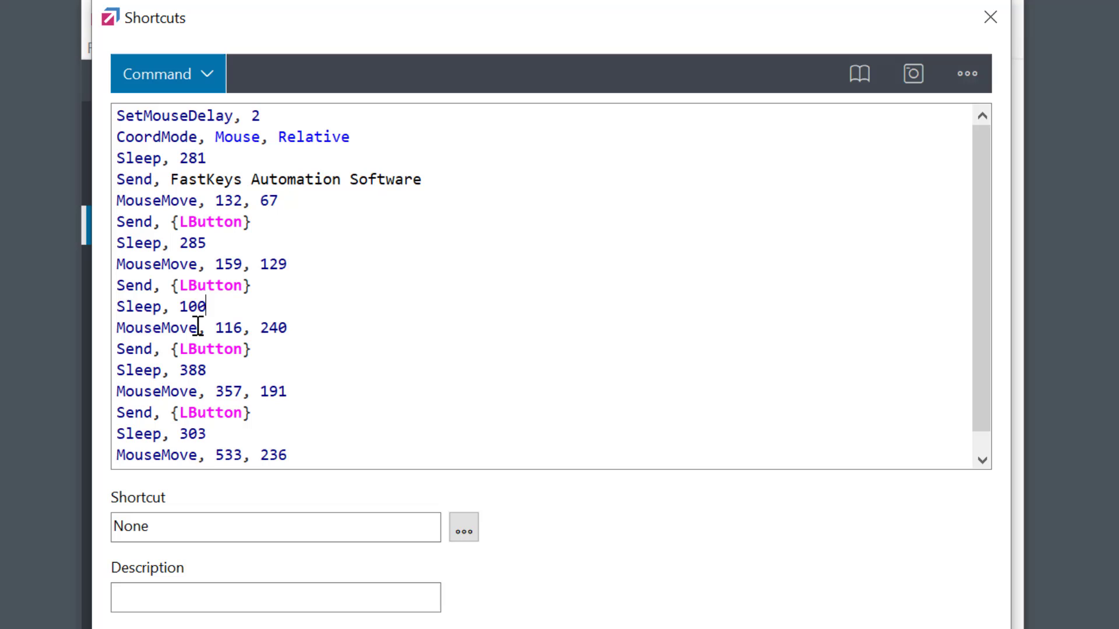
Raise the SetMouseDelay value from 2 to 50
{"action": "left_click", "coordinate": [261, 116]}
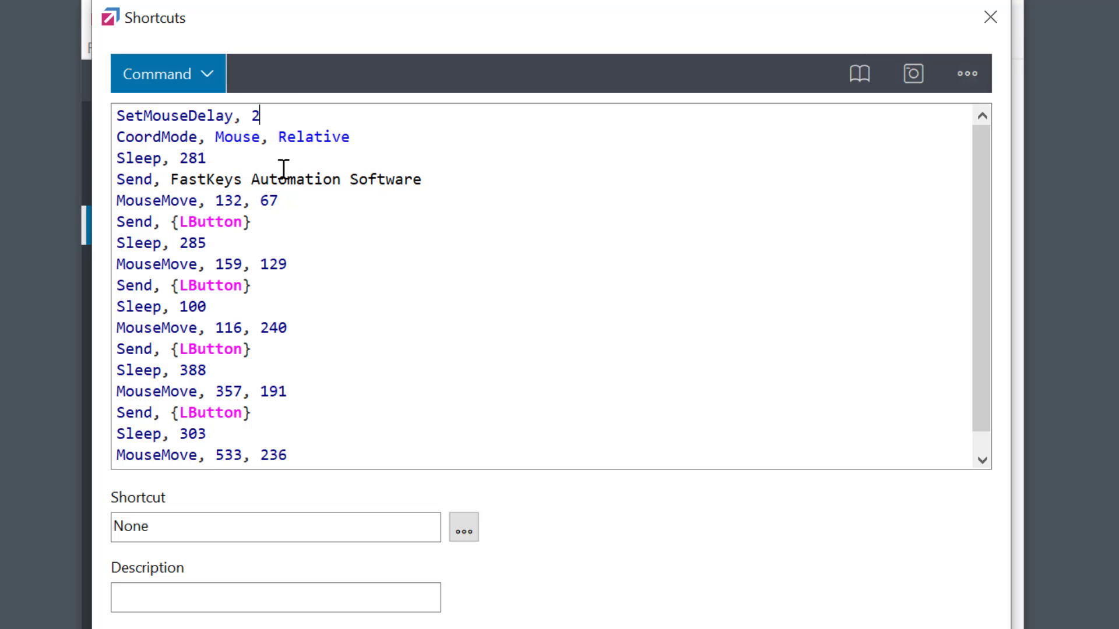
{"action": "key", "text": "BackSpace"}
{"action": "type", "text": "50"}
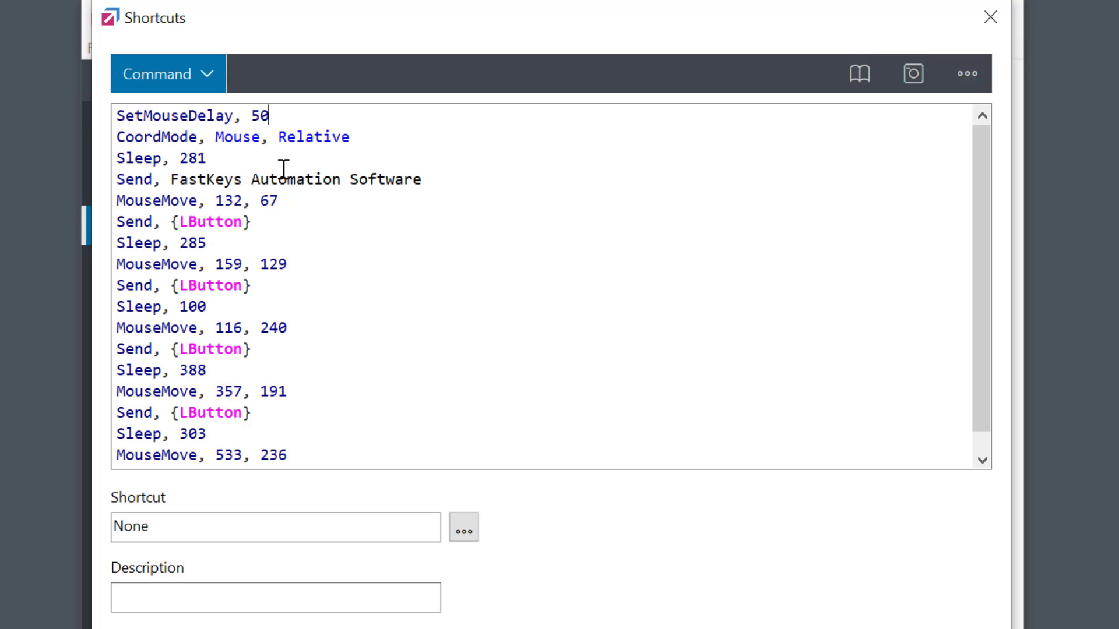